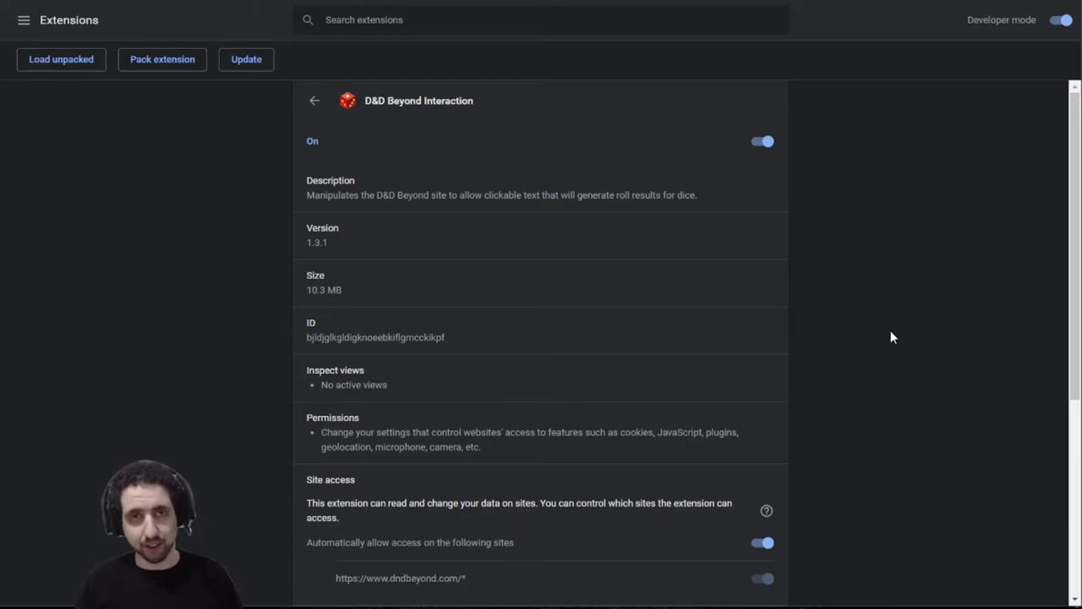
# Turn off the D&D Beyond Interaction extension.
pyautogui.click(761, 144)
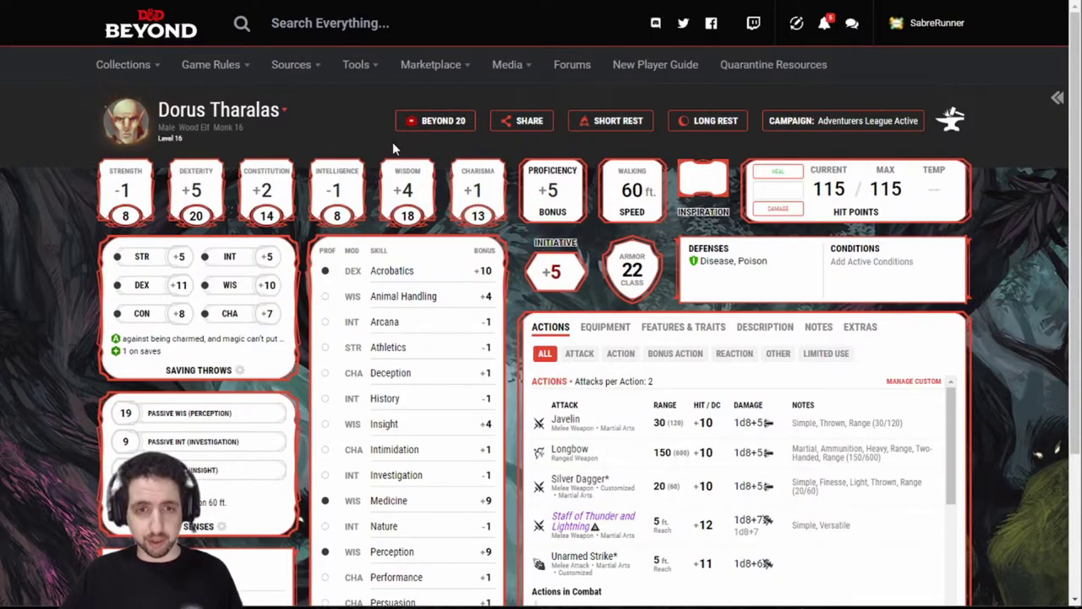
# Open the Beyond 20 settings from the character sheet and set the Roll20 Character Sheet Setting to D&D 5E By Roll20.
pyautogui.click(436, 127)
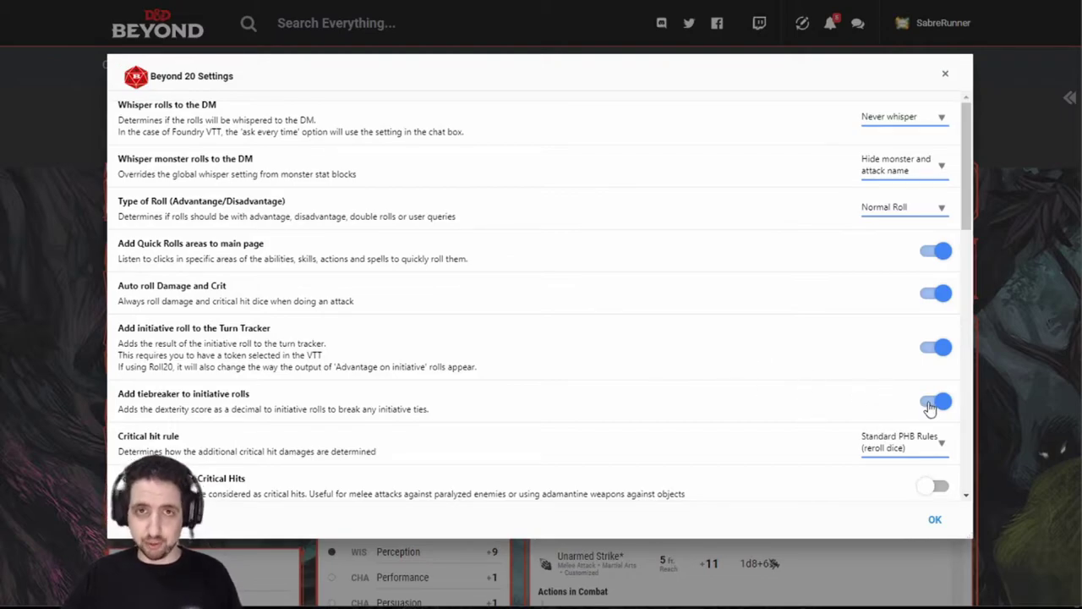
pyautogui.scroll(-1, 880, 363)
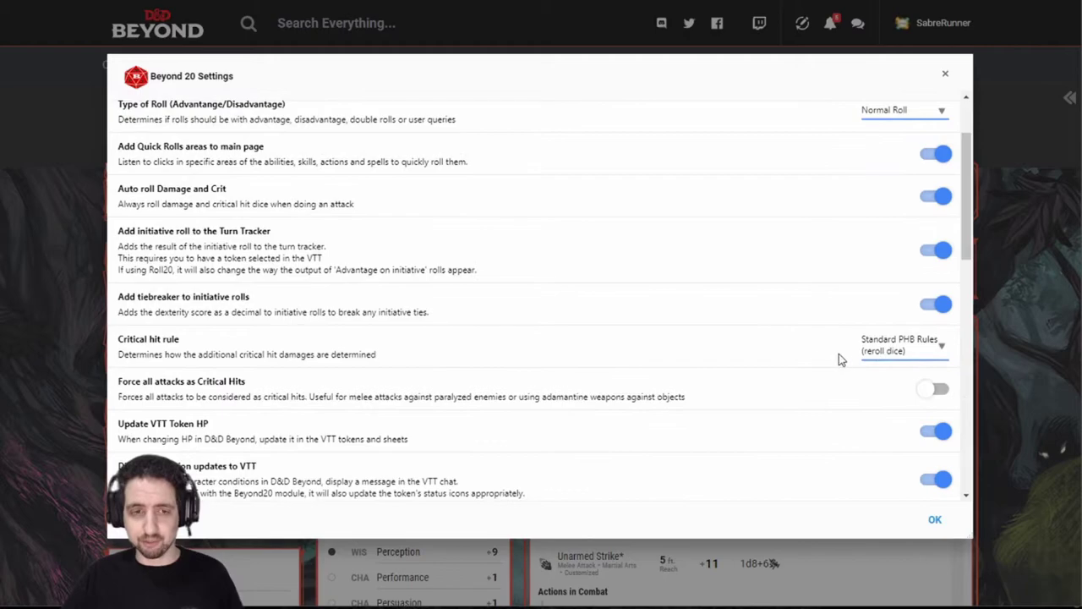
pyautogui.scroll(-2, 839, 355)
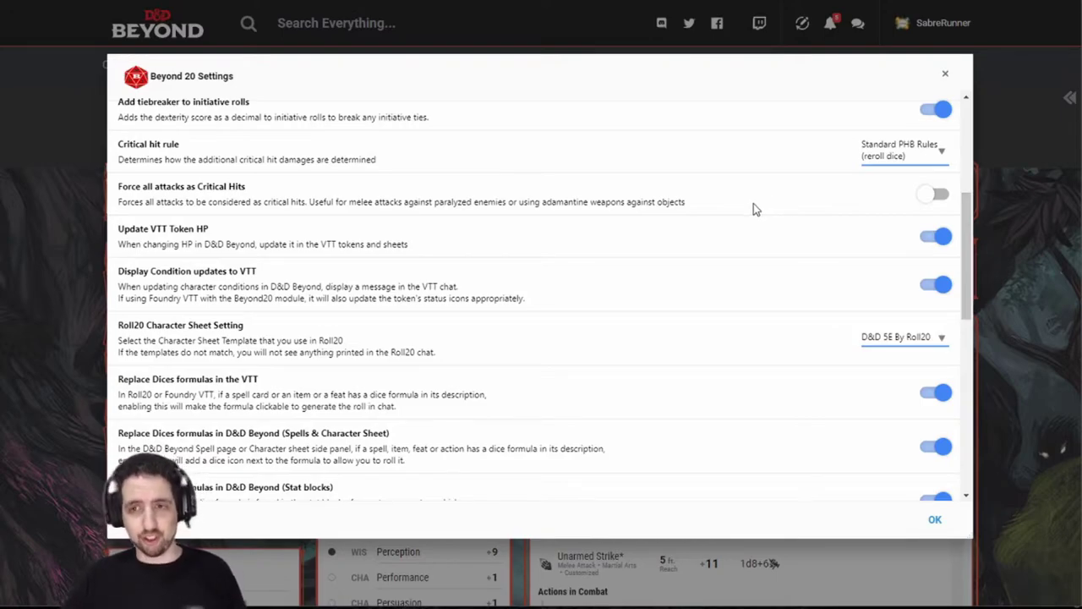
pyautogui.click(903, 342)
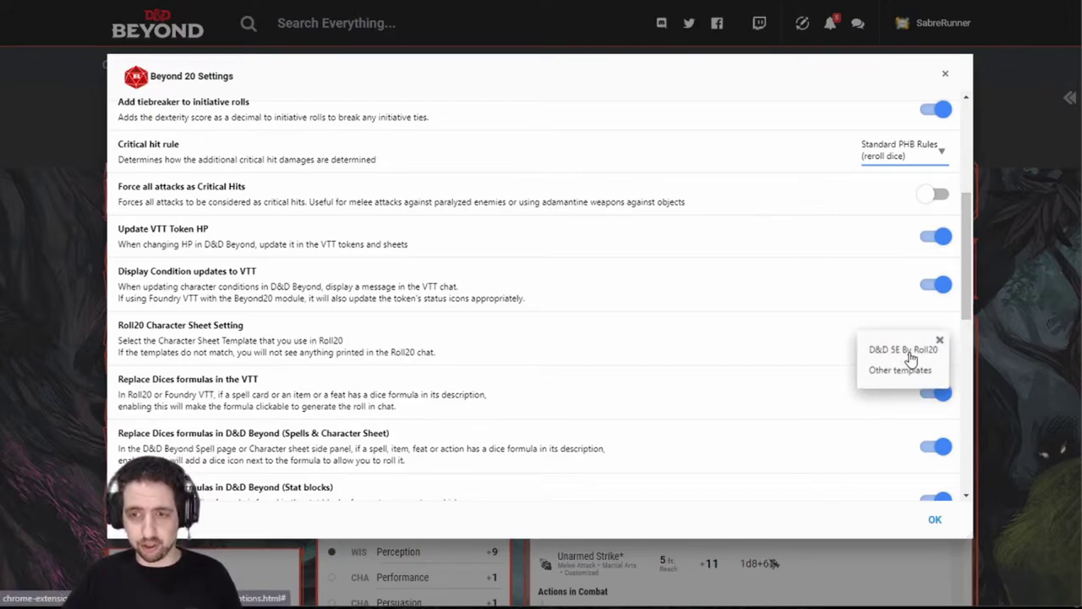
pyautogui.click(911, 357)
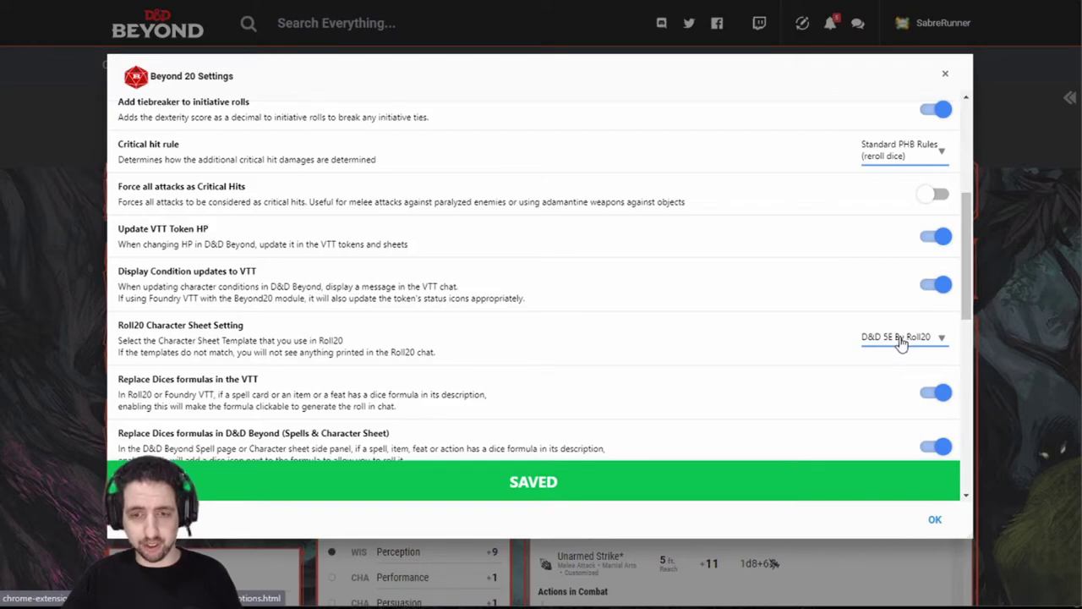
# Set rolls to be sent to Only Roll20 Tabs, then save and close the Beyond 20 settings.
pyautogui.scroll(-1, 909, 326)
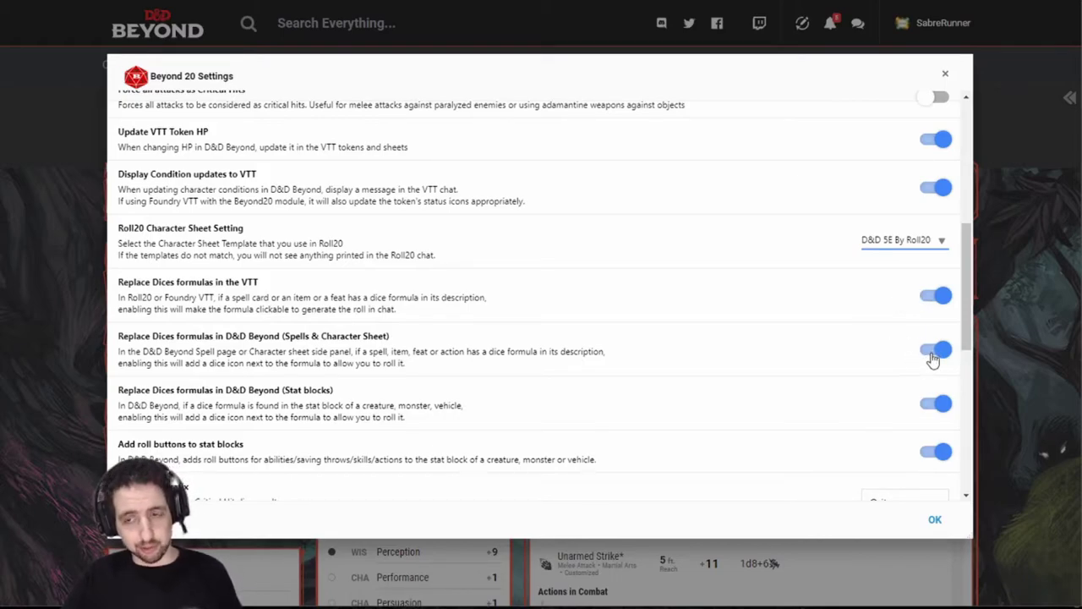
pyautogui.scroll(-1, 933, 359)
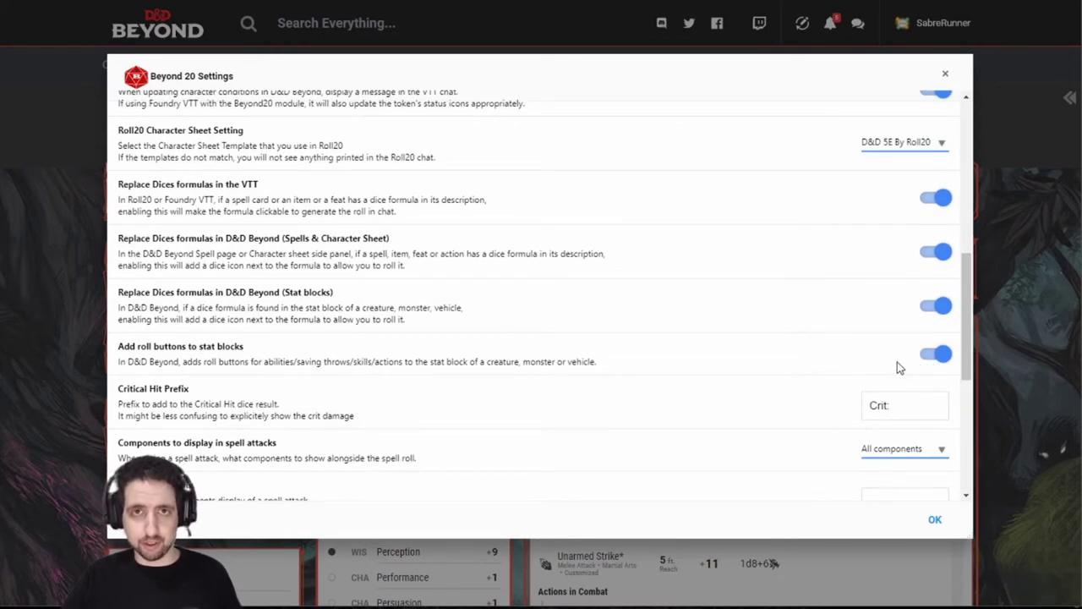
pyautogui.scroll(-2, 644, 362)
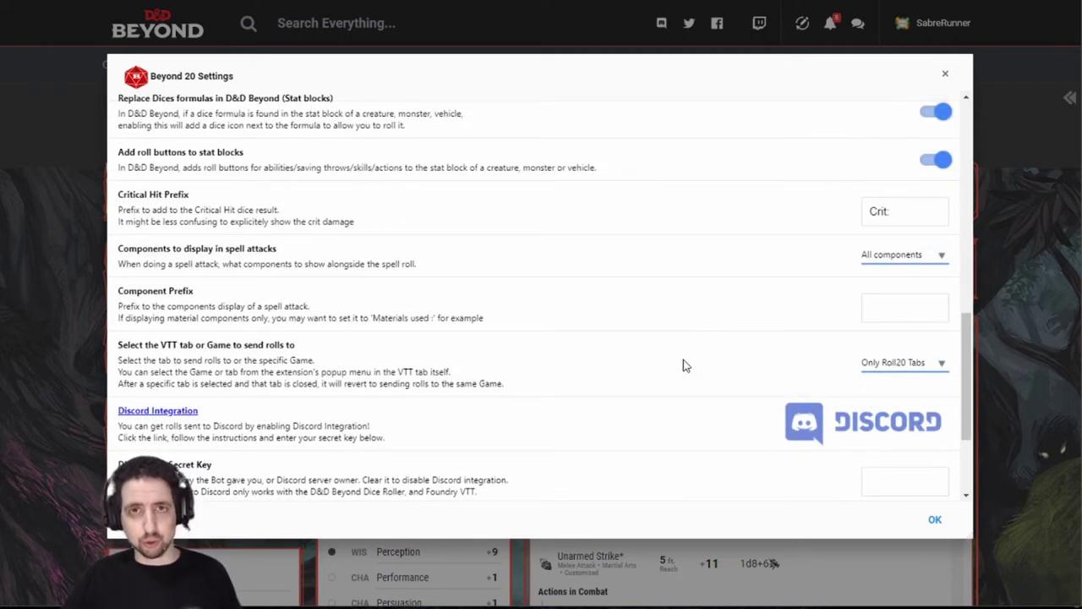
pyautogui.click(886, 366)
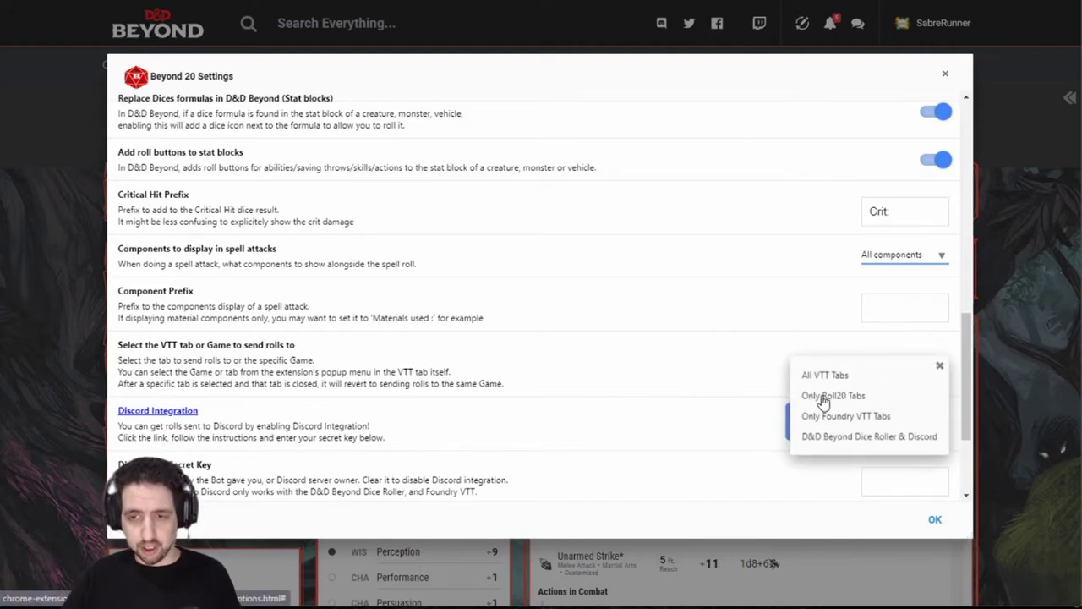
pyautogui.click(856, 398)
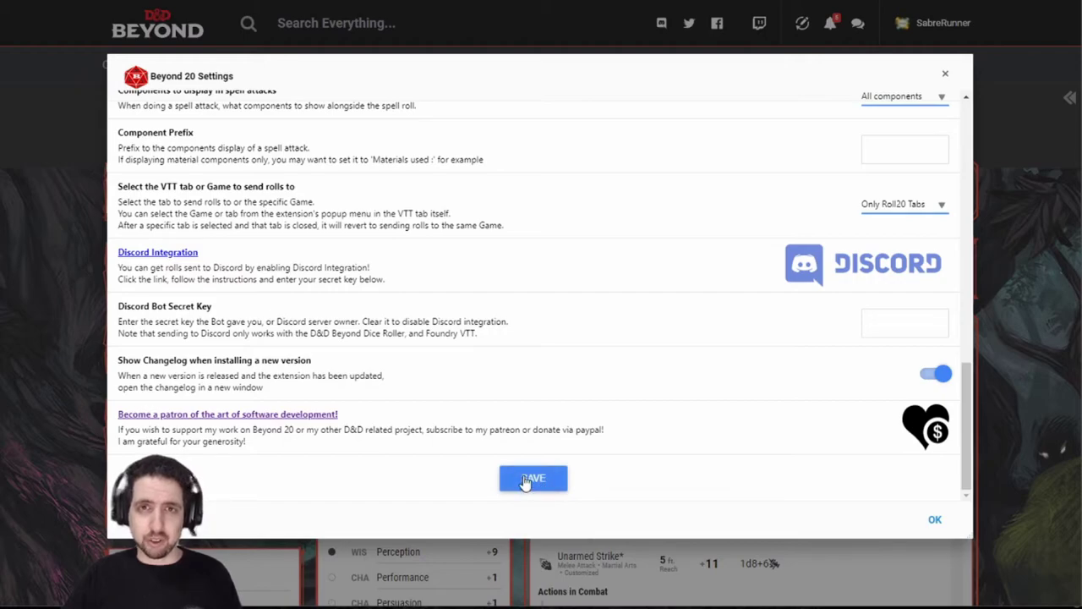
pyautogui.click(526, 481)
pyautogui.click(933, 521)
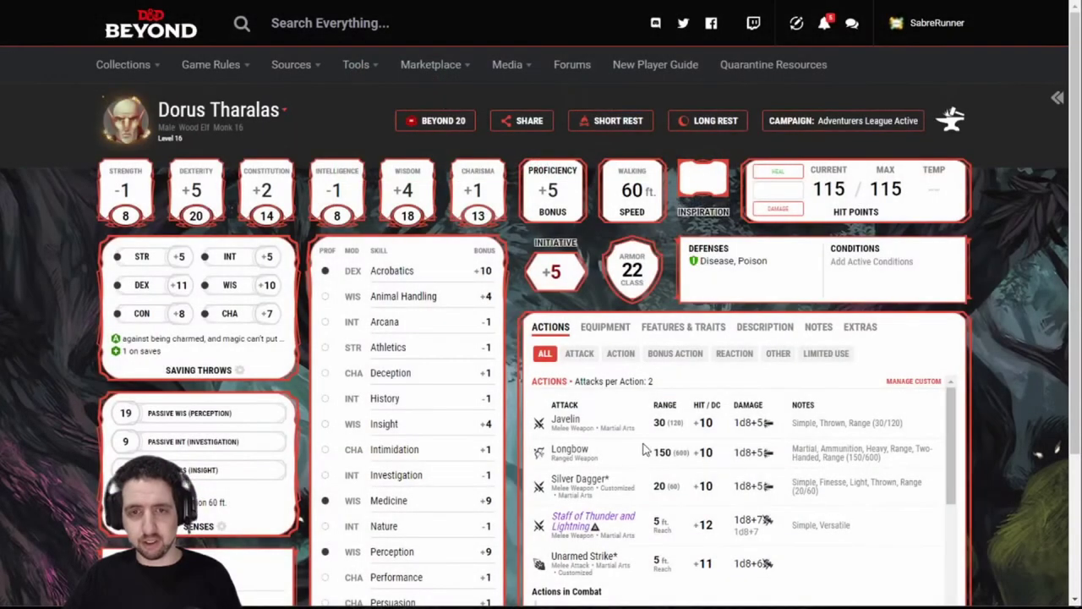
# Roll a Charisma check and initiative from the character sheet with Beyond 20, checking the rolls in Roll20.
pyautogui.click(484, 199)
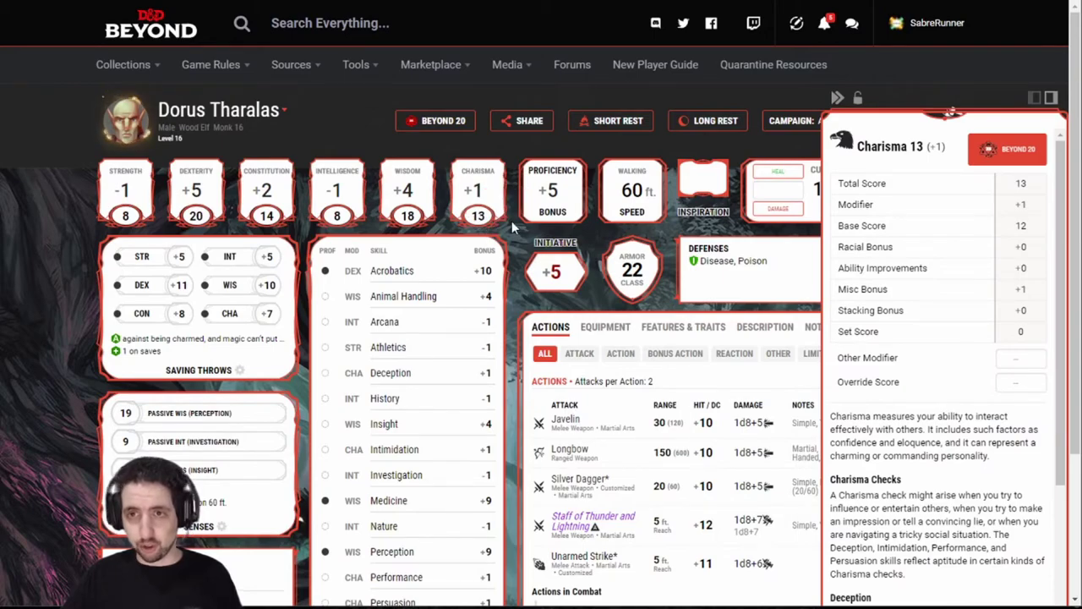
pyautogui.hotkey('alt', 'Tab')
pyautogui.hotkey('alt', 'Tab')
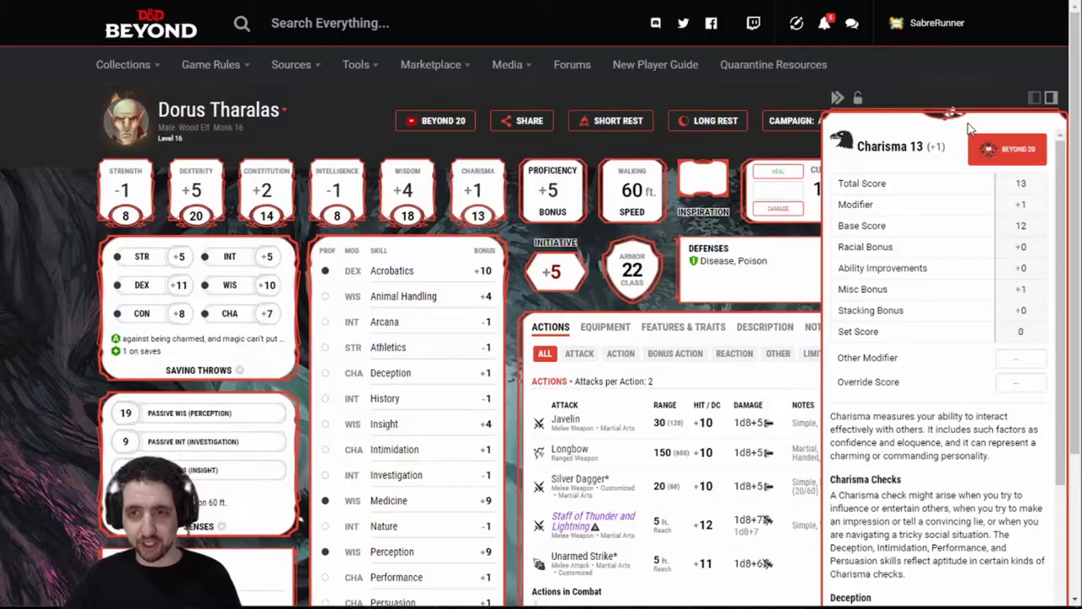
pyautogui.click(1006, 139)
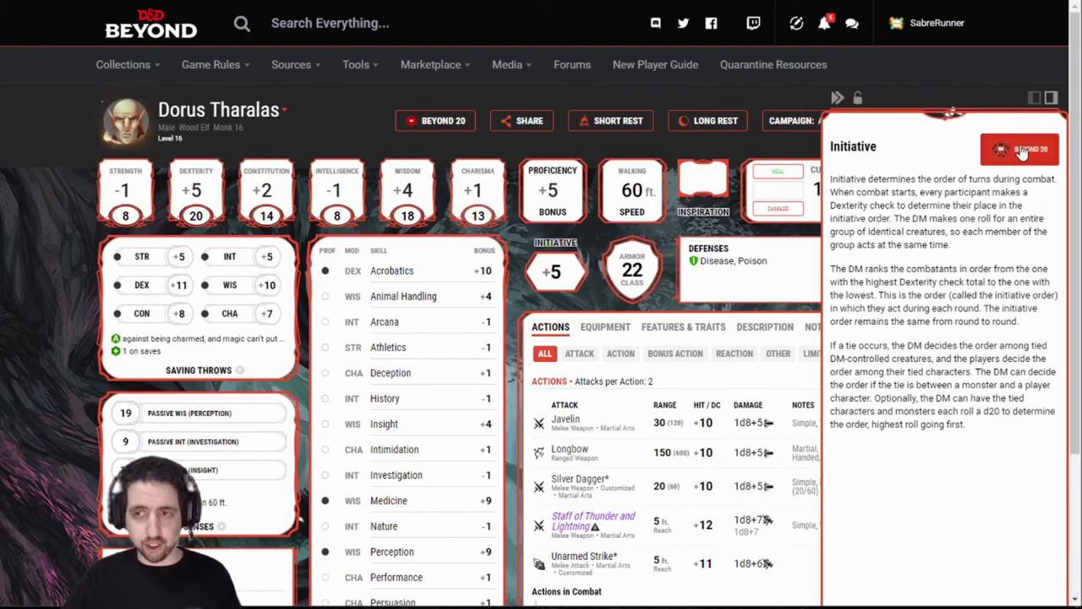
pyautogui.hotkey('alt', 'Tab')
pyautogui.hotkey('alt', 'Tab')
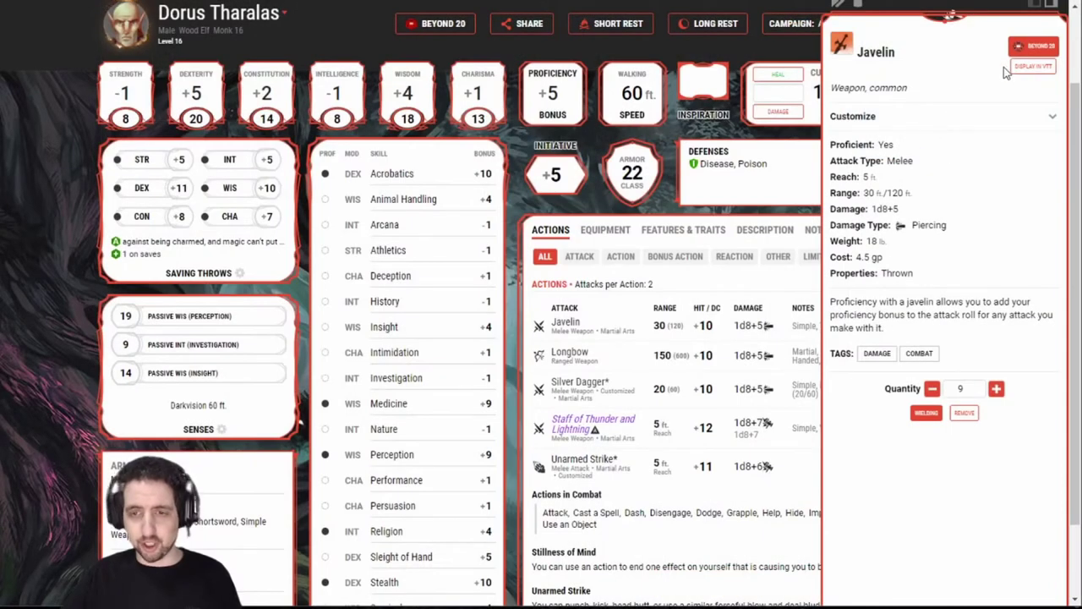
# Roll the Javelin attack and the Horn of Valhalla (Brass) 3d4+3 dice with Beyond 20, and check them in the Roll20 chat.
pyautogui.click(1035, 49)
pyautogui.hotkey('alt', 'Tab')
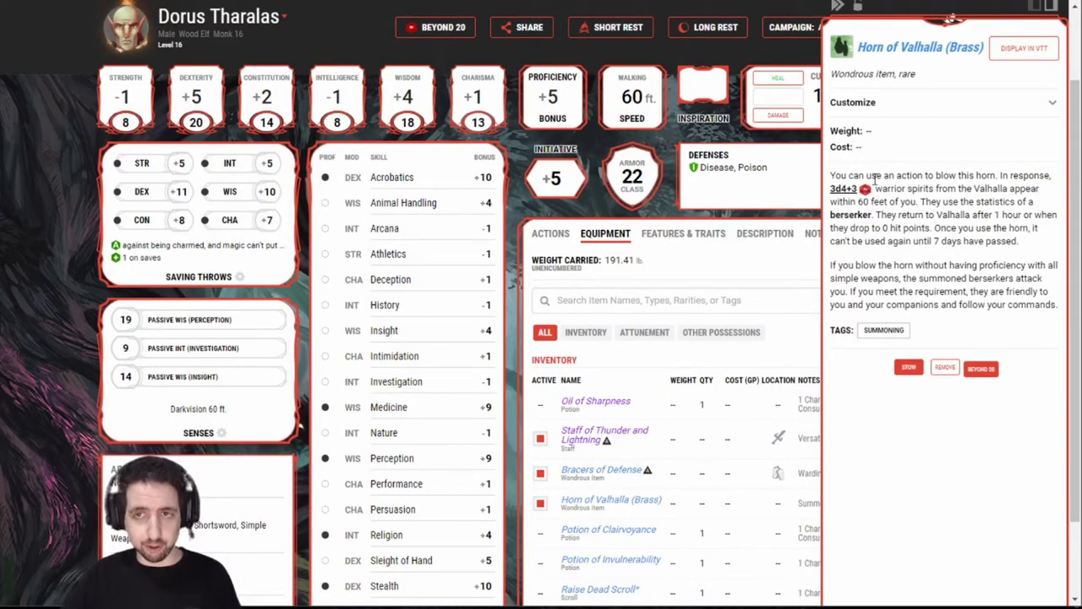
pyautogui.hotkey('alt', 'Tab')
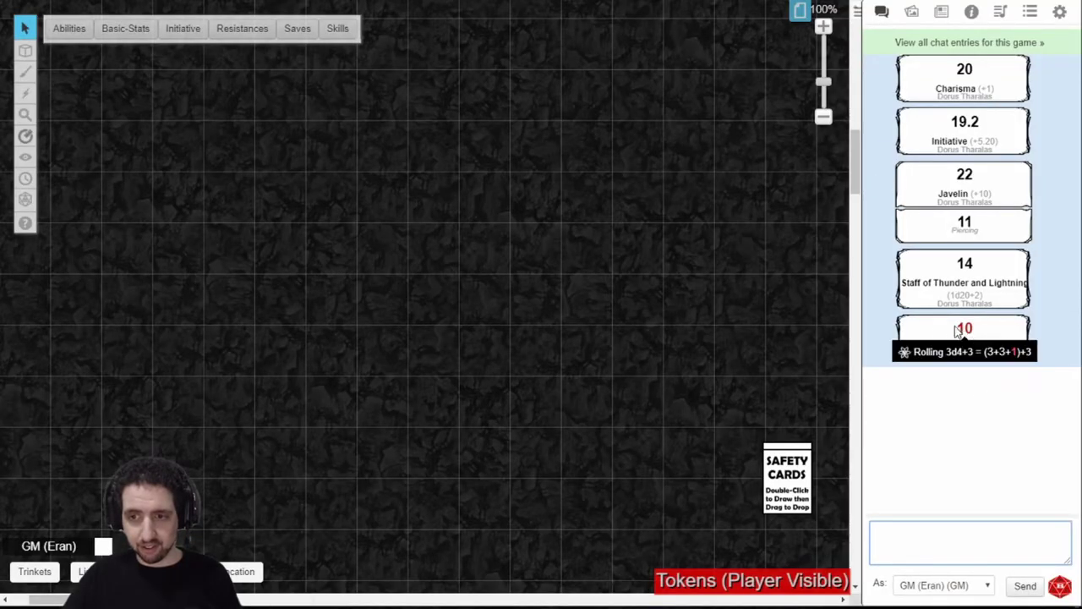
pyautogui.hotkey('alt', 'Tab')
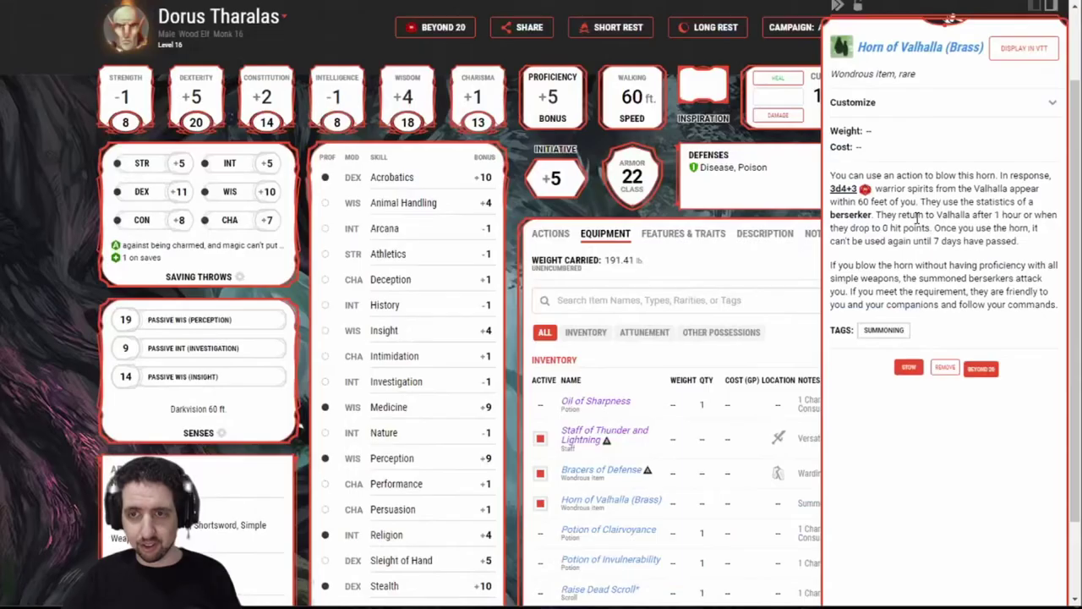
# Display the Horn of Valhalla (Brass) description in the Roll20 chat and roll its 3d4+3 formula from there.
pyautogui.click(1031, 51)
pyautogui.hotkey('alt', 'Tab')
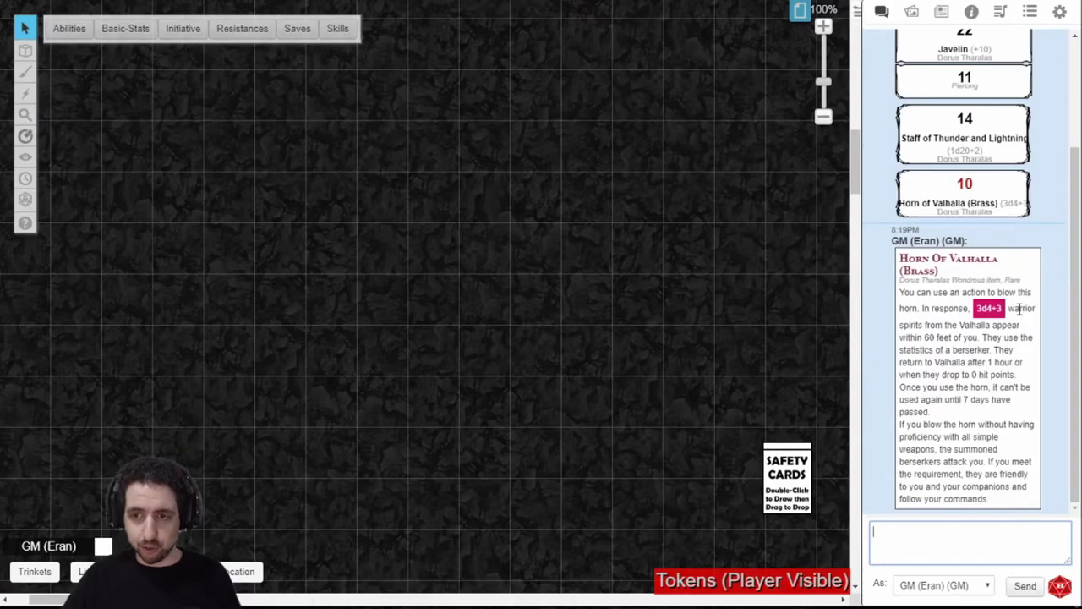
pyautogui.click(991, 310)
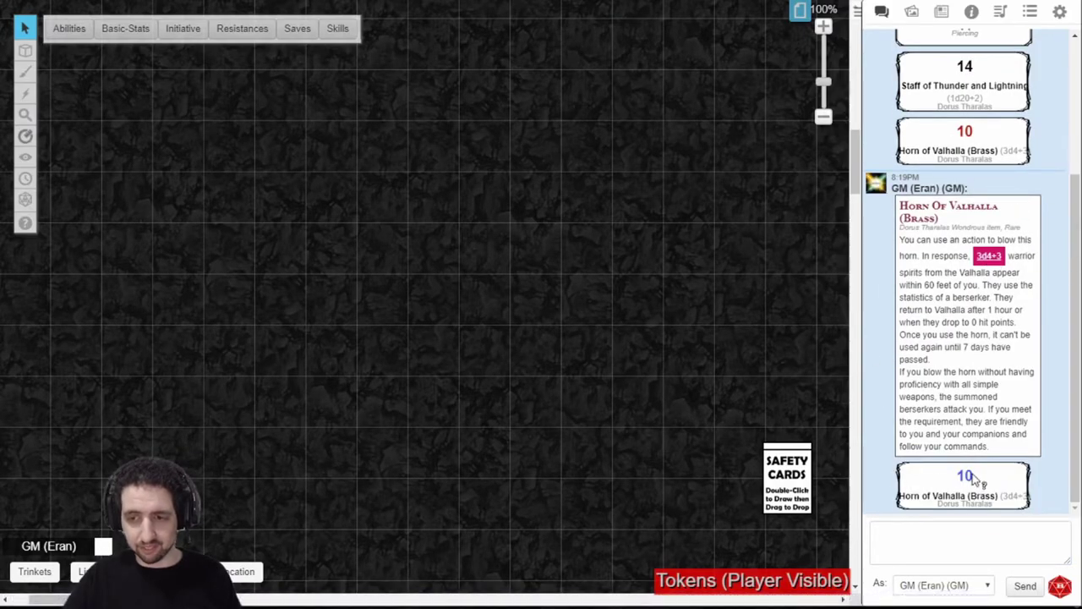
# Cast Eldritch Blast to Roll20 from the warlock's character sheet and check the Roll20 chat.
pyautogui.hotkey('alt', 'Tab')
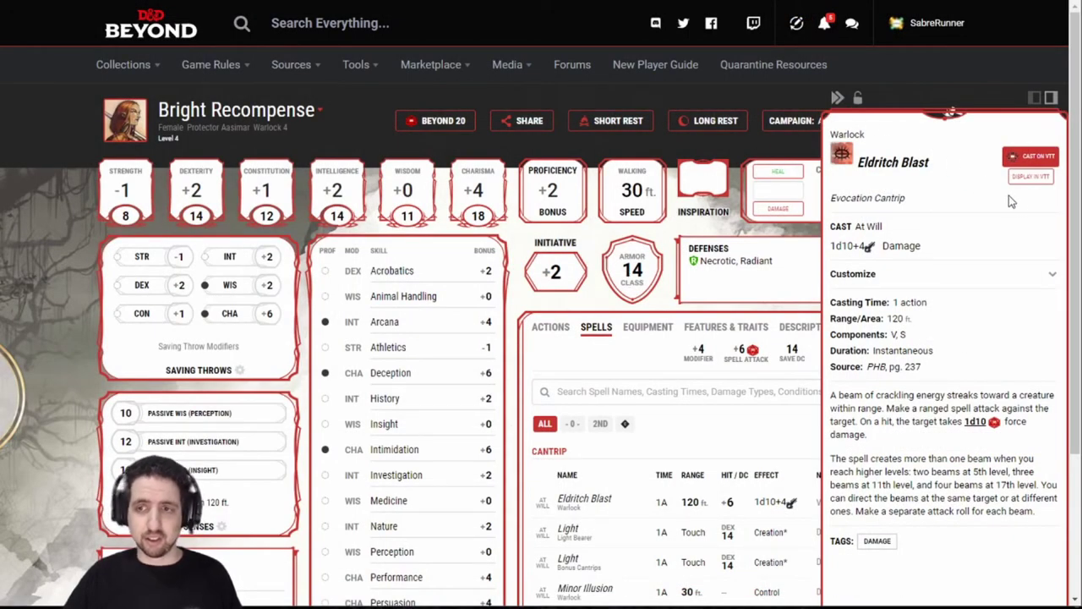
pyautogui.click(1028, 162)
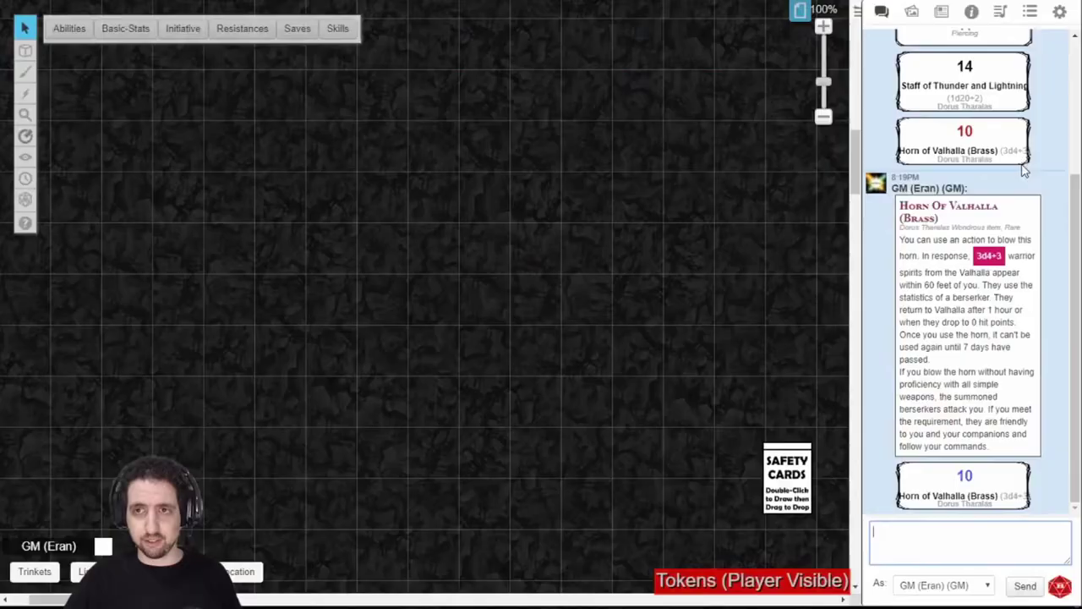
pyautogui.hotkey('alt', 'Tab')
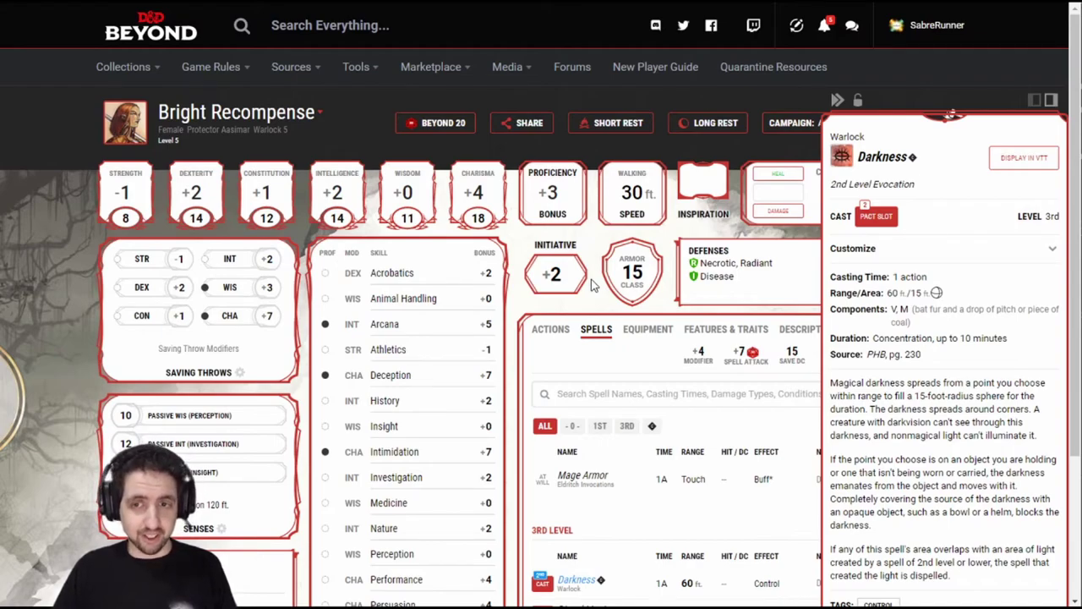
# Cast Darkness with a pact slot, close its details and check the 3rd-level pact slots in the spell list.
pyautogui.click(876, 218)
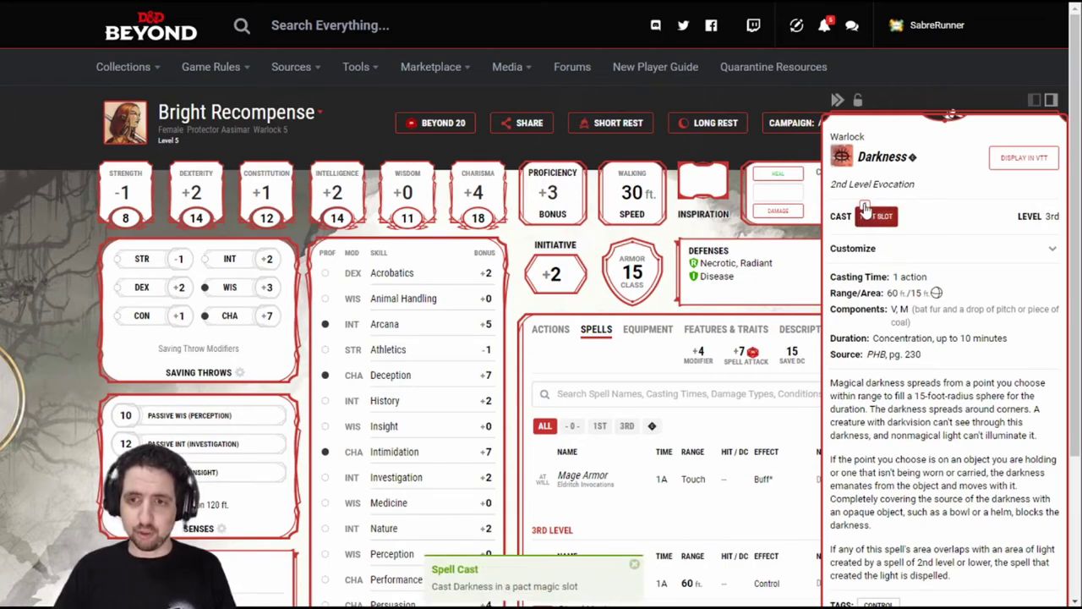
pyautogui.scroll(-2, 655, 355)
pyautogui.click(663, 338)
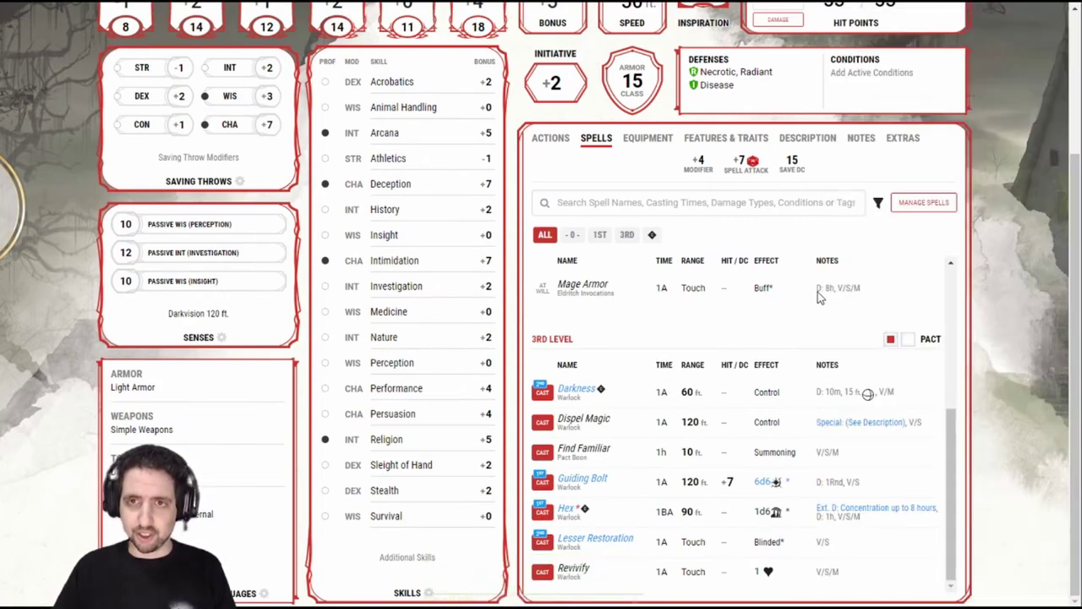
# Display the Shatter spell description in the Roll20 chat and roll its 3d8 thunder damage from there.
pyautogui.hotkey('alt', 'Tab')
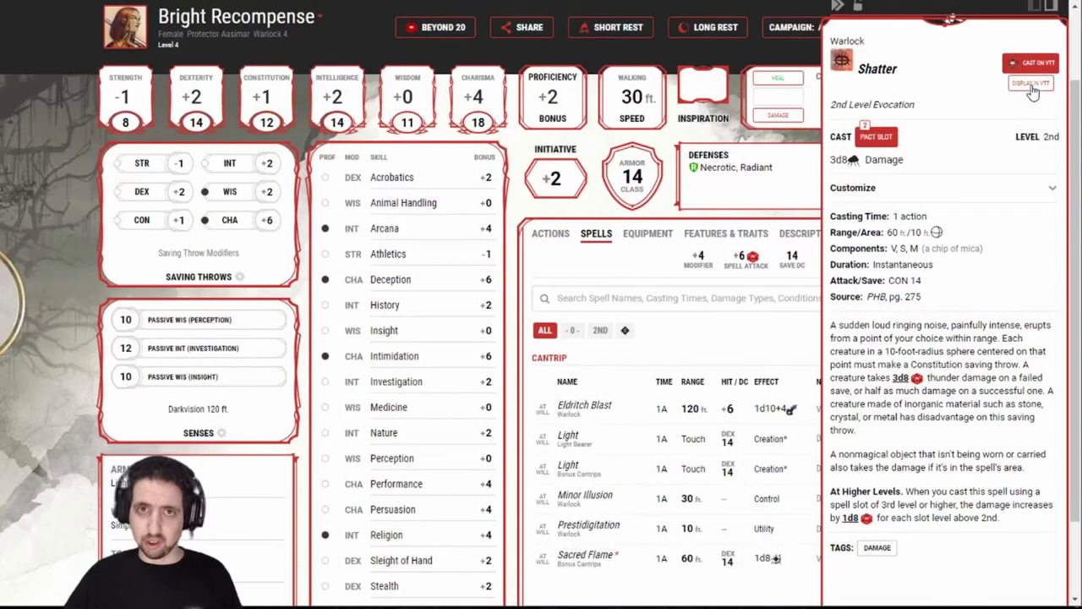
pyautogui.click(1030, 86)
pyautogui.hotkey('alt', 'Tab')
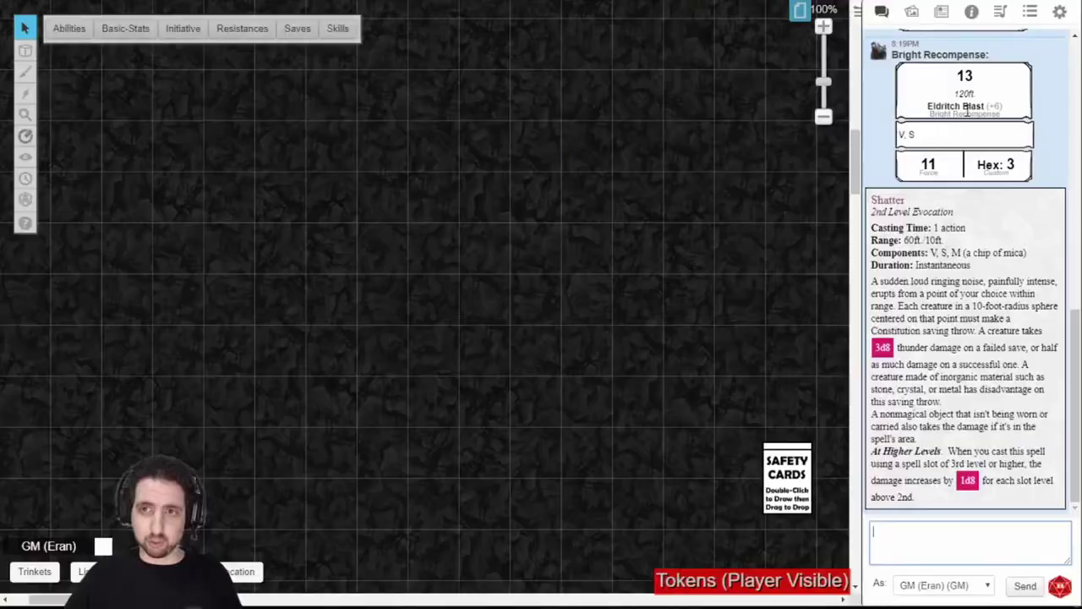
pyautogui.click(882, 347)
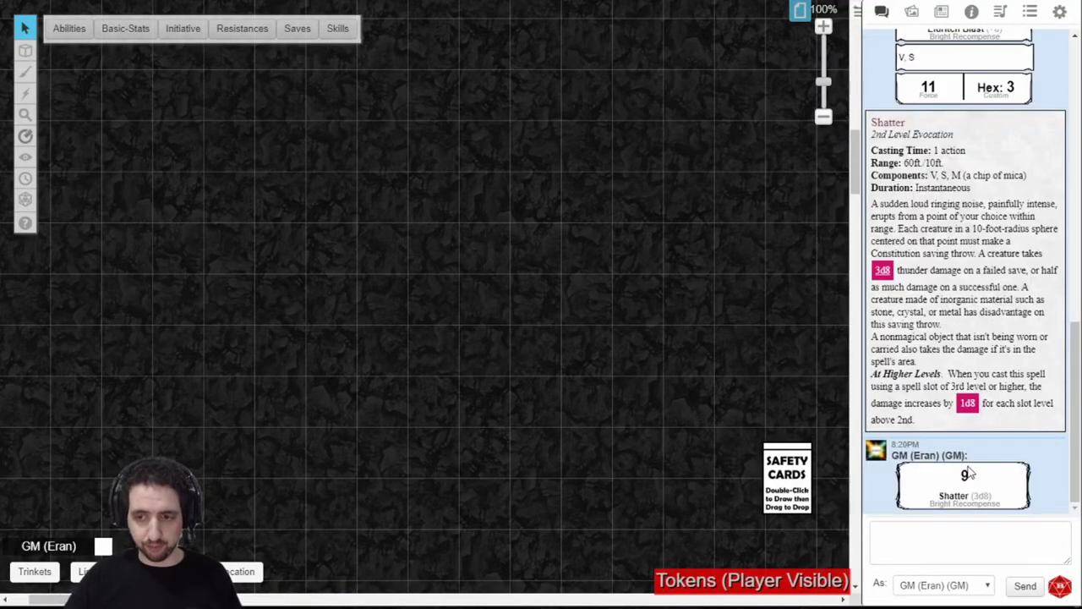
# Review the Beyond 20 quick settings on the Giant Spider stat block and roll the spider's Stealth check to Roll20.
pyautogui.hotkey('alt', 'Tab')
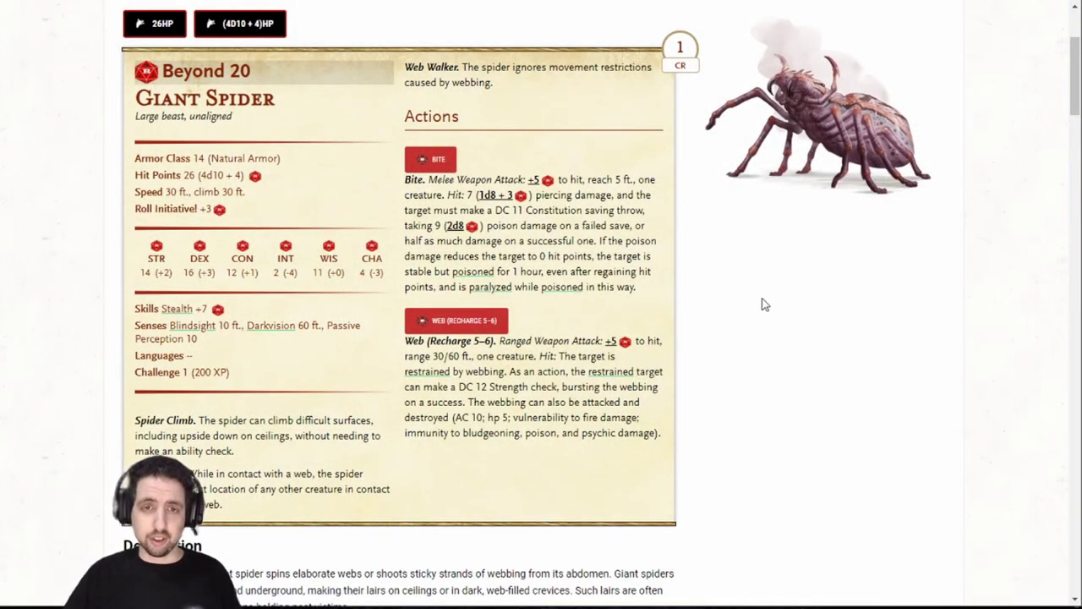
pyautogui.click(140, 75)
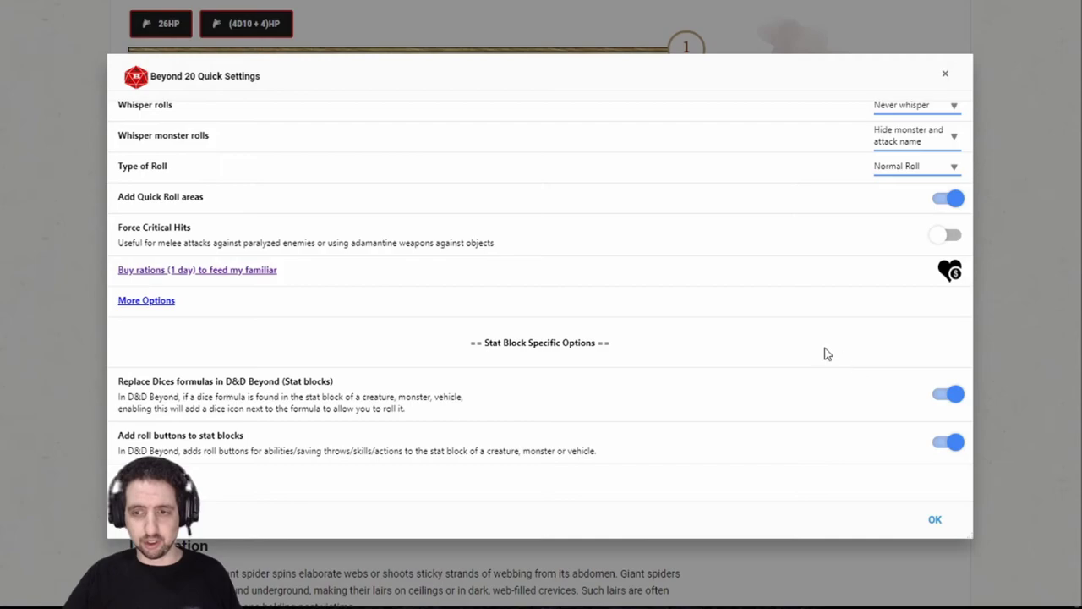
pyautogui.click(935, 520)
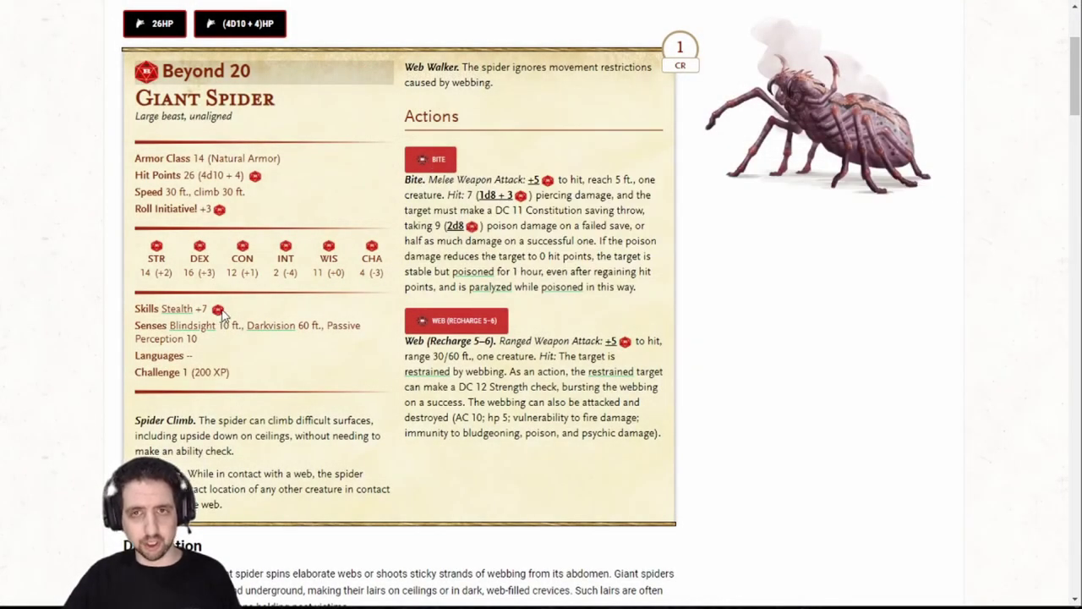
pyautogui.click(219, 311)
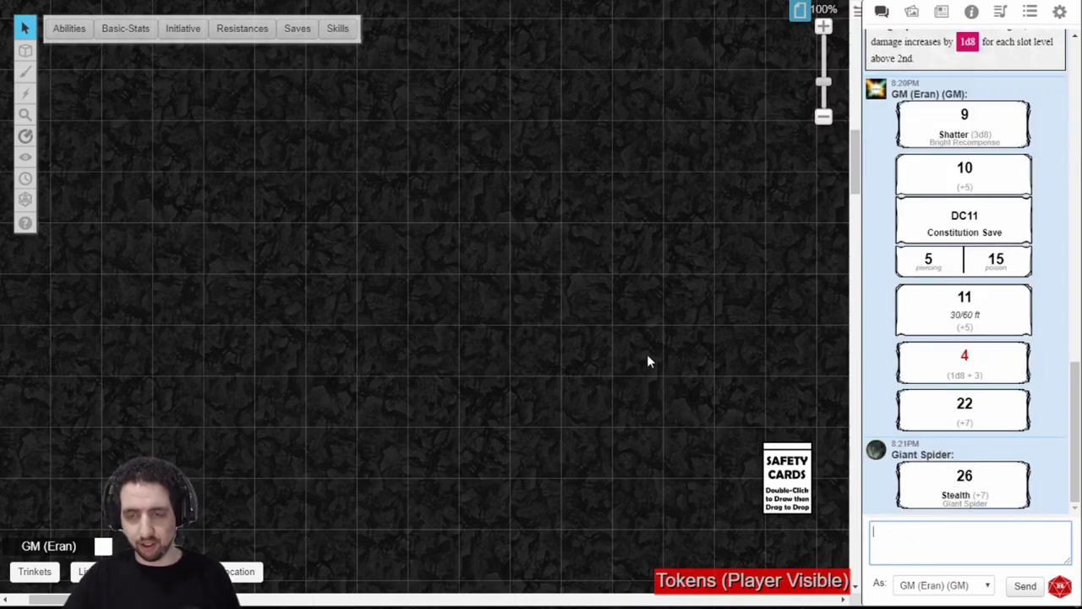
pyautogui.hotkey('ctrl', 'Tab')
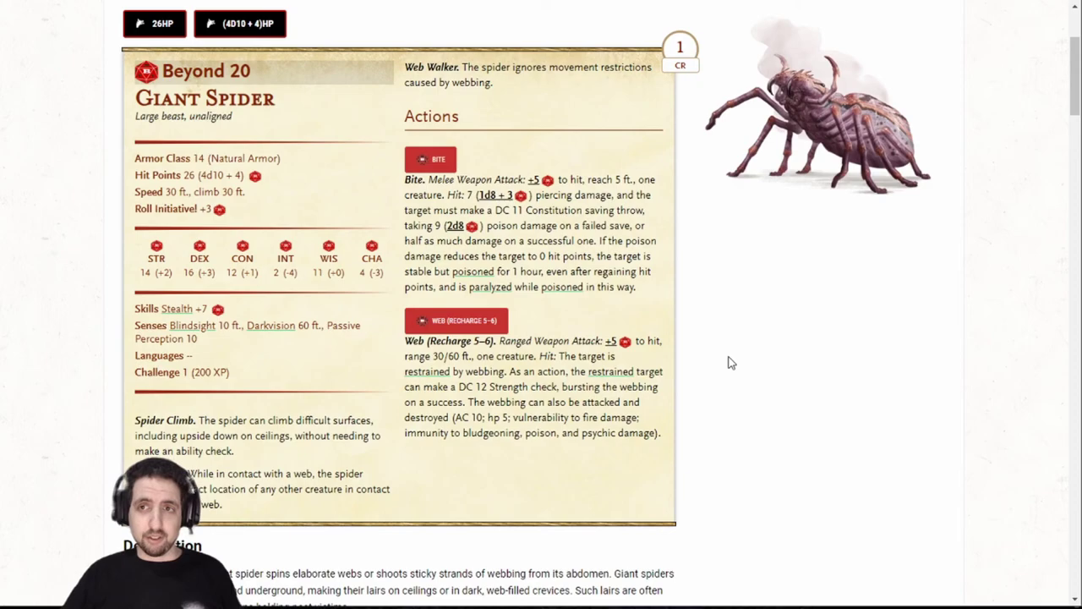